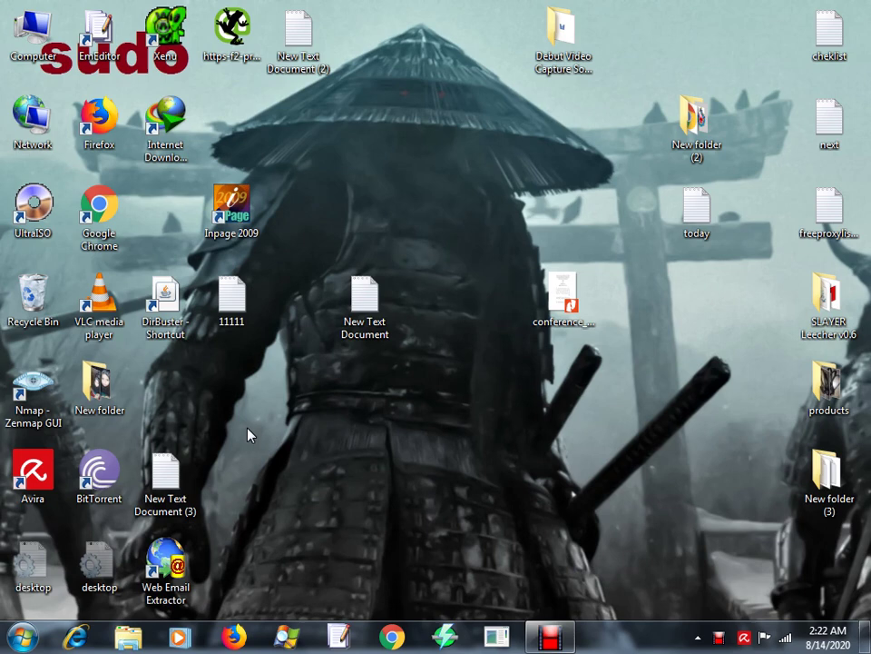
Step: Select the conference_research PDF icon on the desktop
click(581, 298)
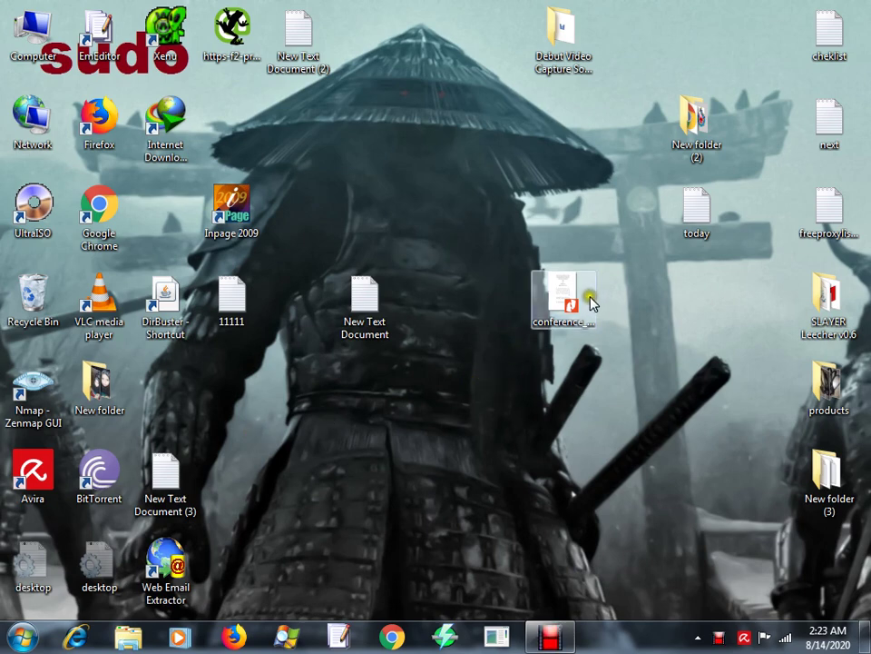
double_click(567, 298)
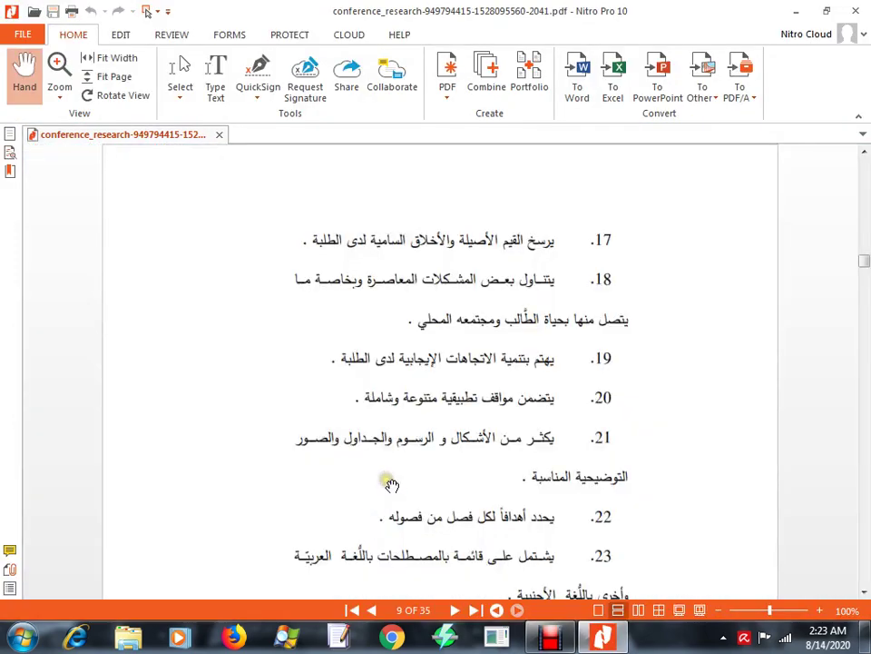
scroll(463, 409, up, 15)
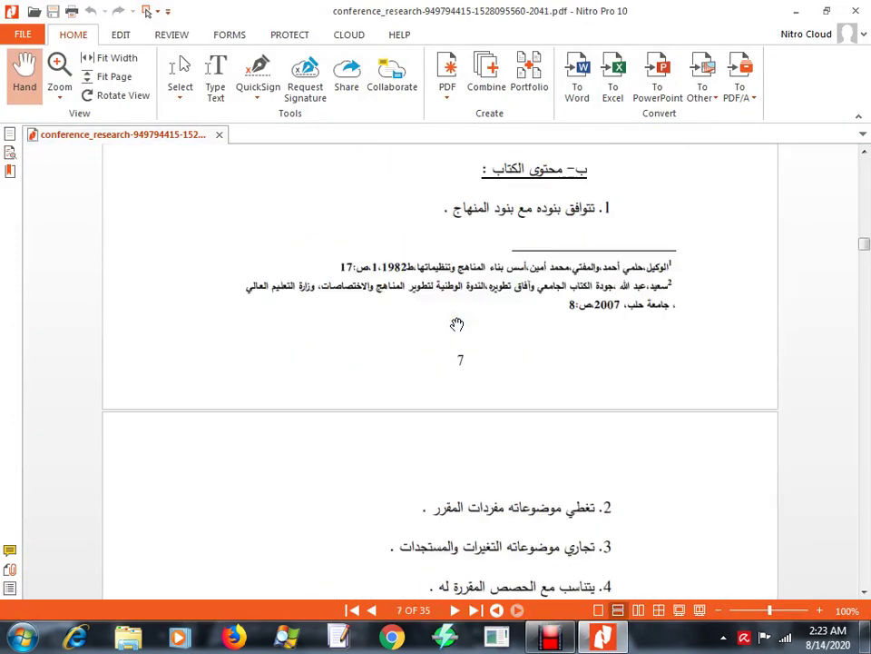
scroll(648, 307, up, 5)
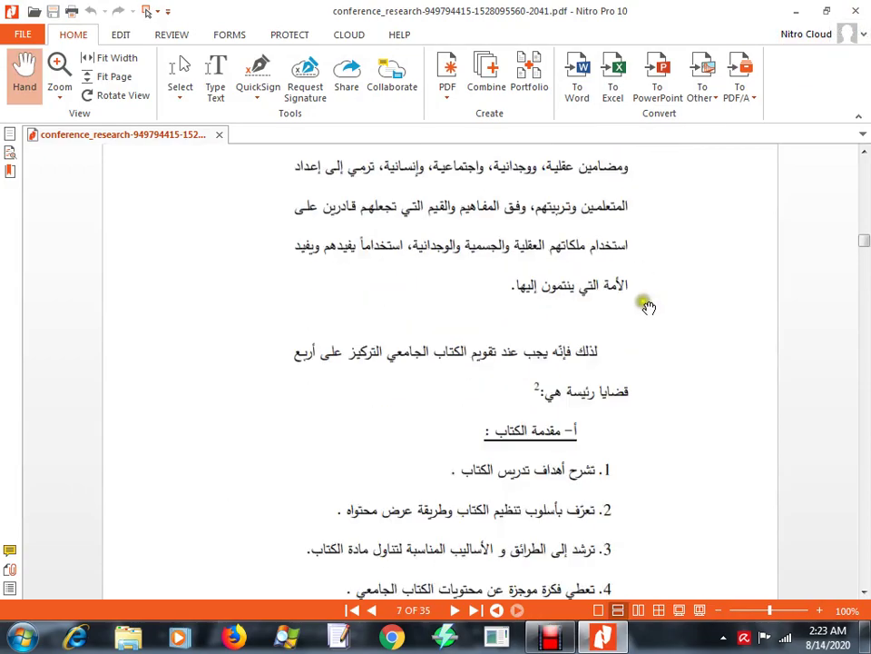
click(853, 7)
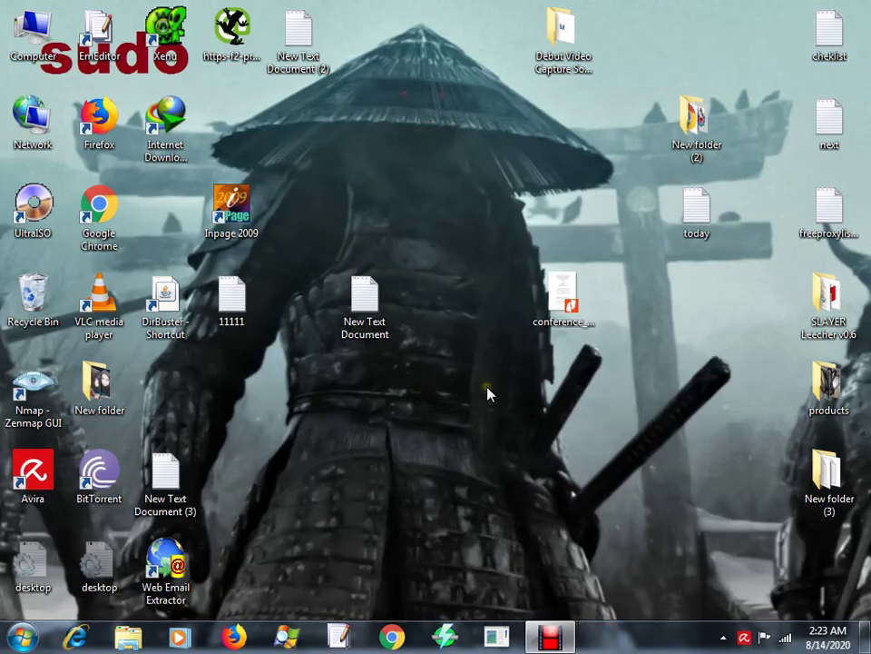
Step: Open the conference_research PDF with Google Chrome
right_click(561, 307)
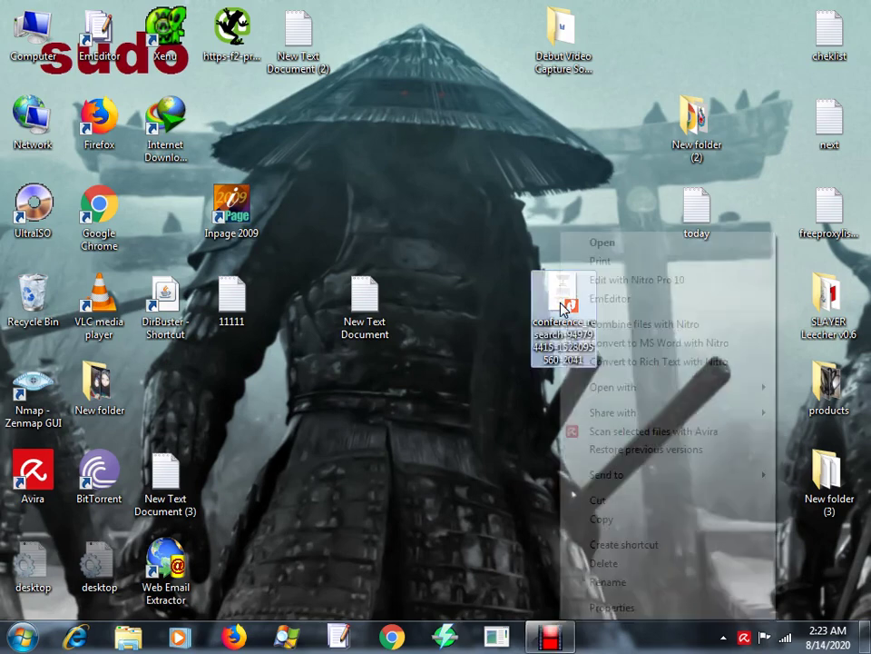
mouse_move(611, 390)
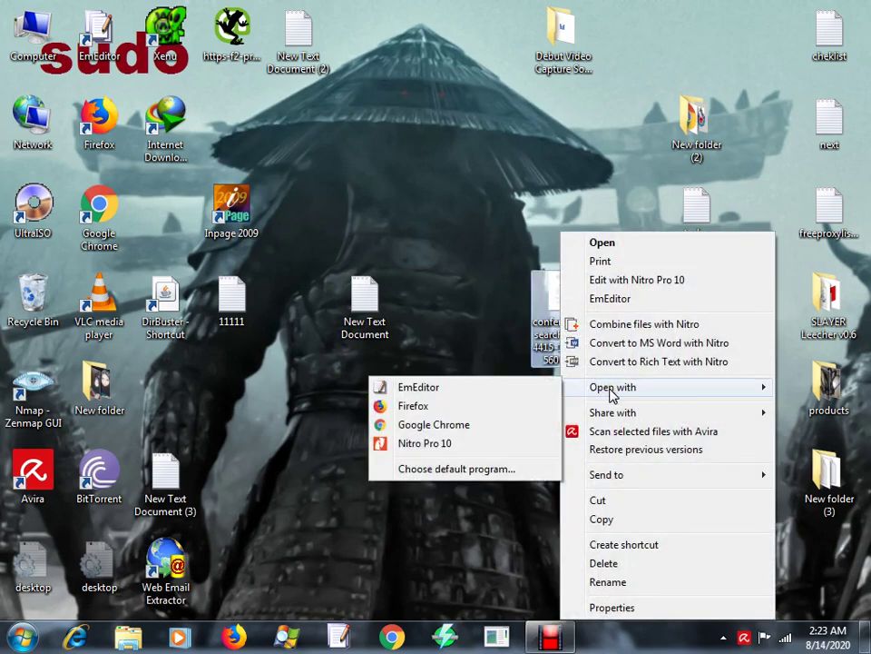
click(426, 425)
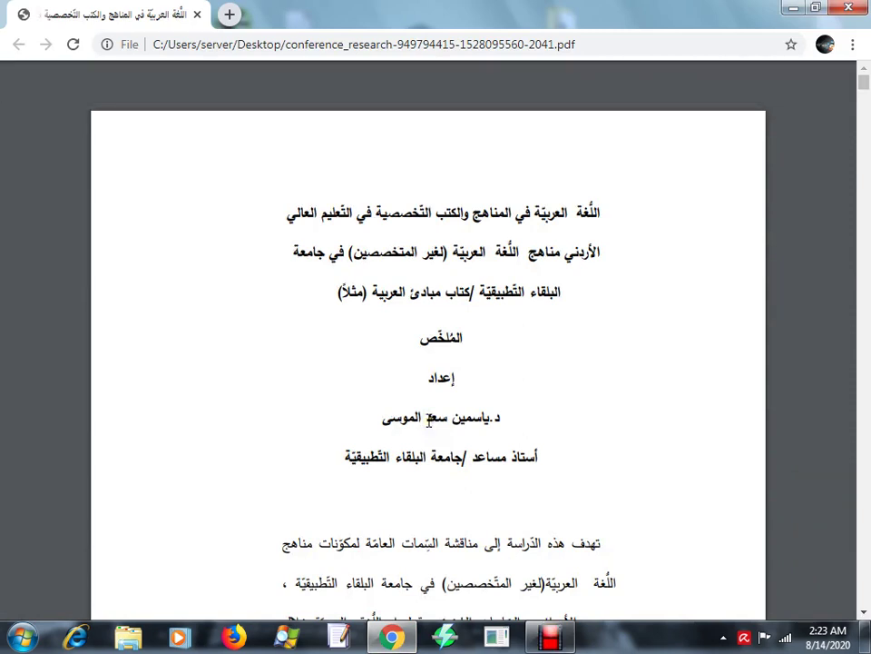
Step: Select all the PDF's Arabic text, copy it, and minimize Chrome
key(ctrl+a)
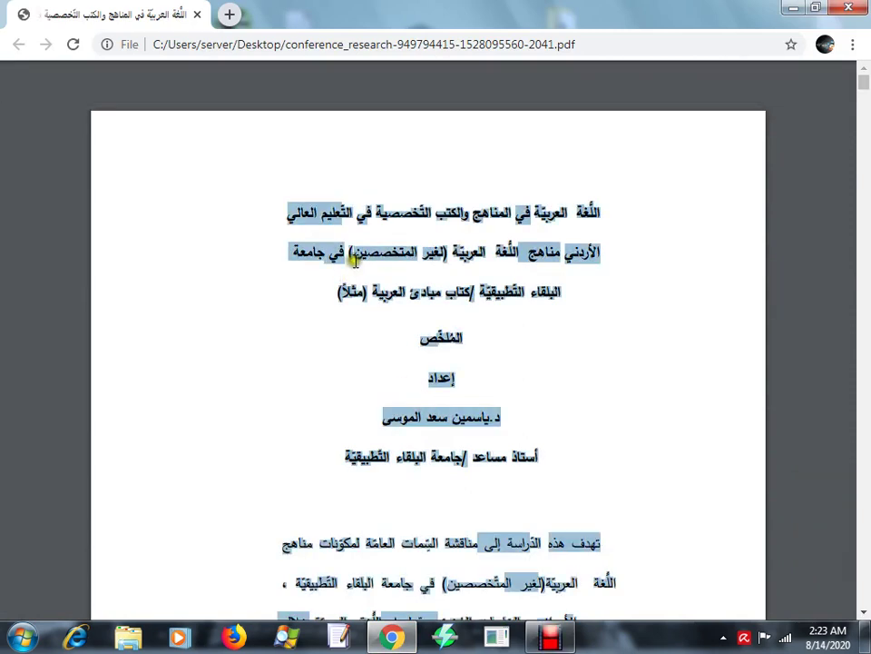
right_click(287, 247)
click(373, 263)
click(790, 7)
Step: Create a new text document on the desktop and open it in Notepad
right_click(459, 89)
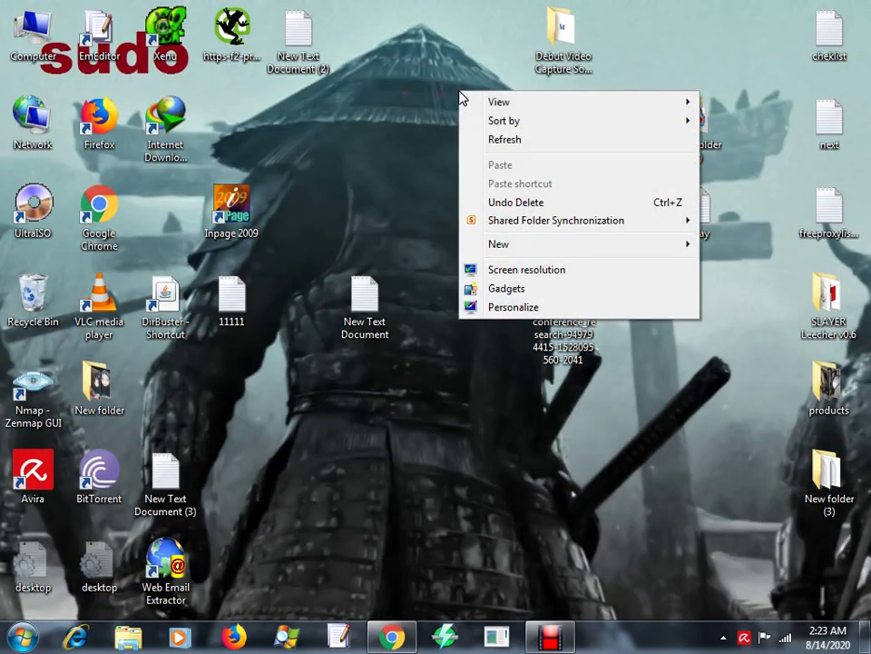
mouse_move(503, 245)
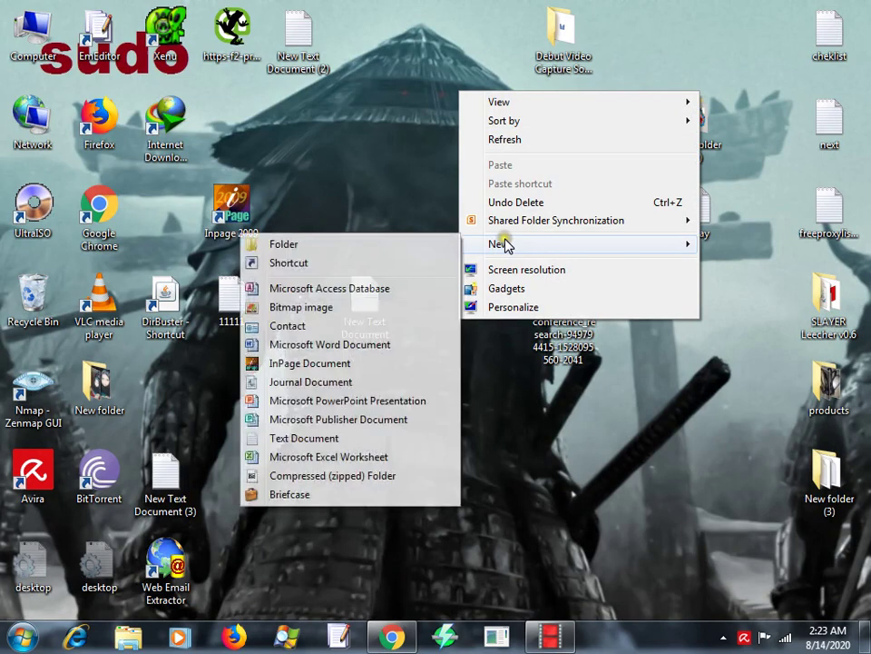
click(352, 437)
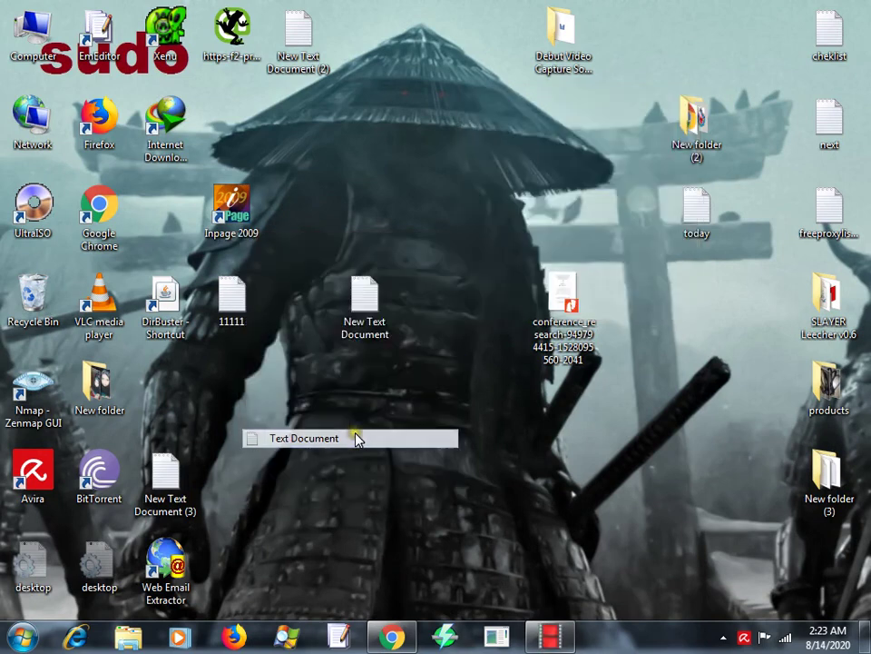
right_click(497, 114)
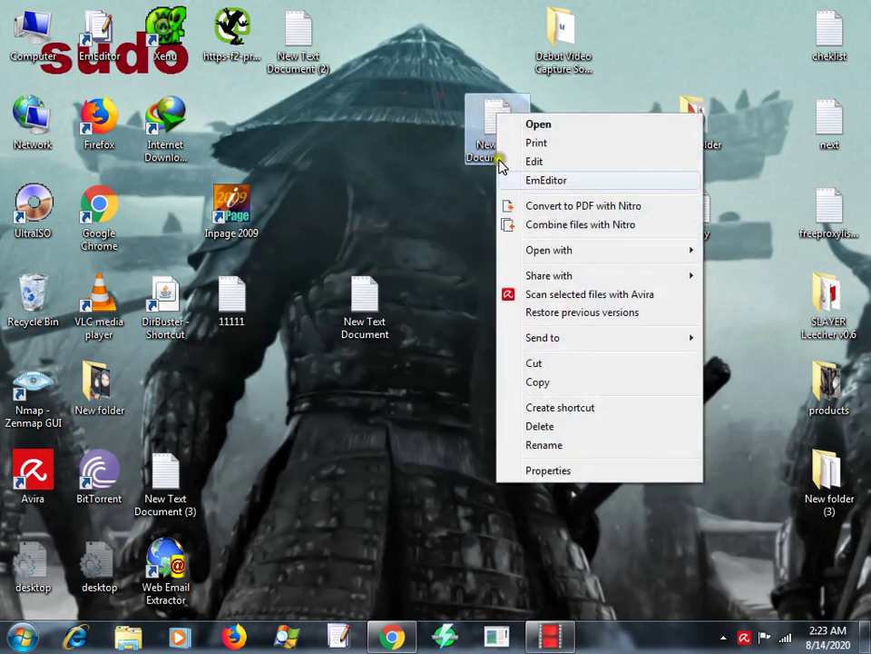
mouse_move(542, 254)
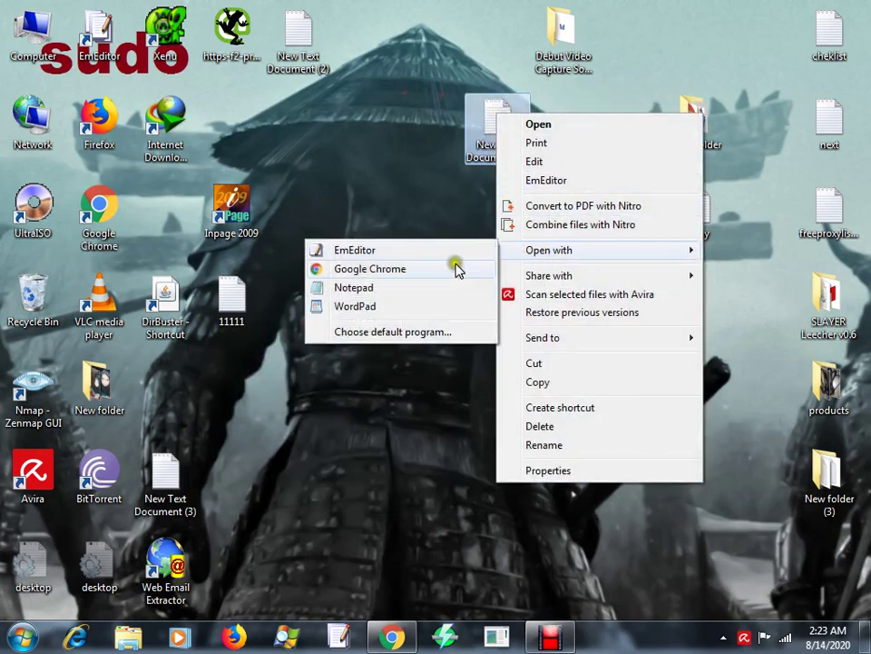
click(395, 300)
Step: Save the empty file with Unicode encoding, replacing the existing file, and close Notepad
click(134, 216)
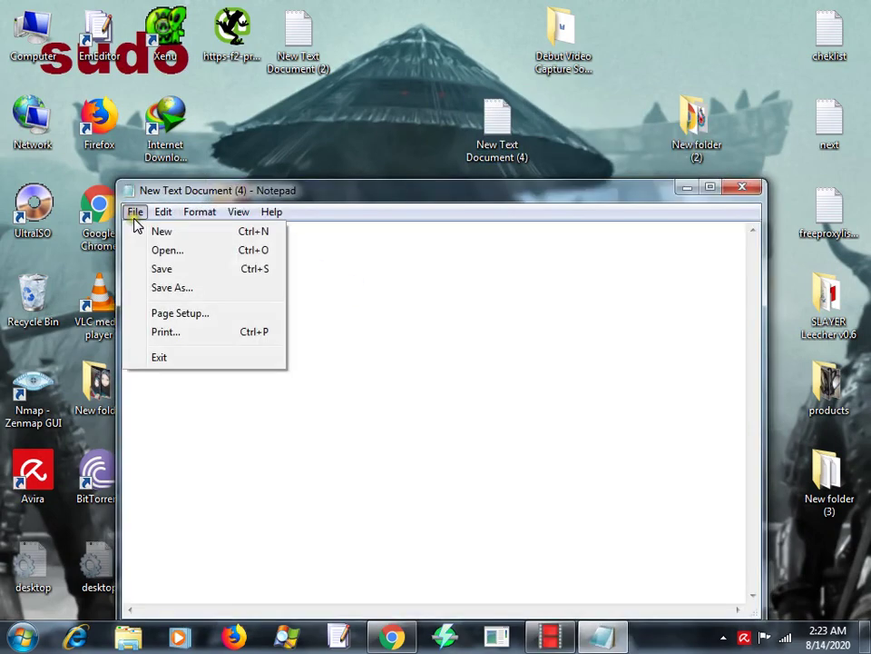
click(177, 289)
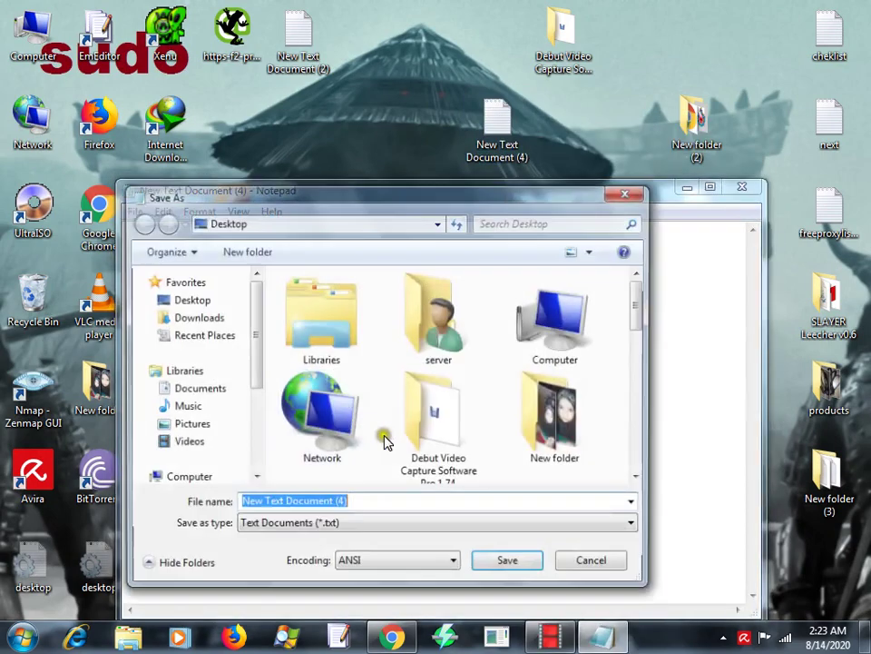
click(445, 561)
click(410, 588)
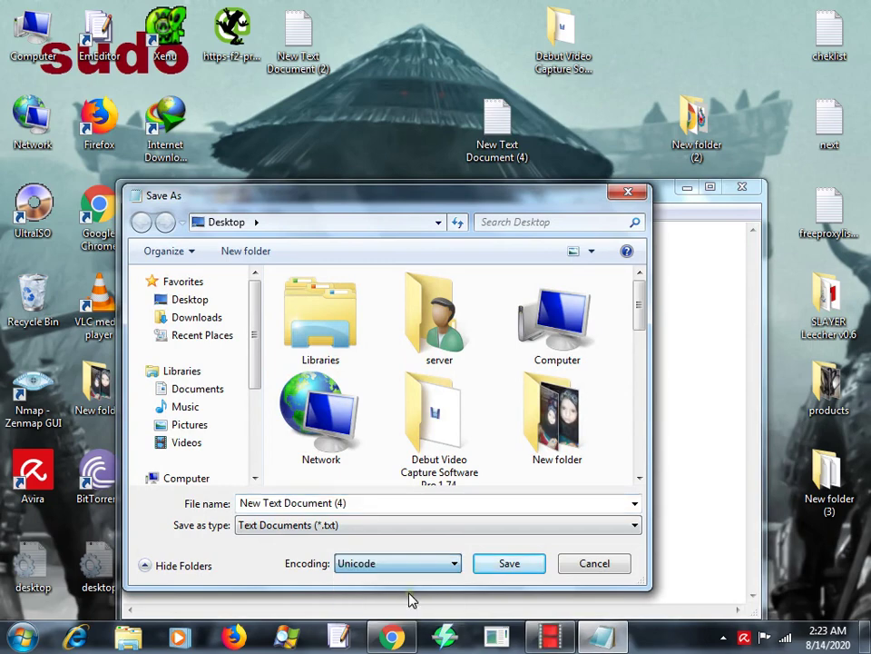
click(506, 564)
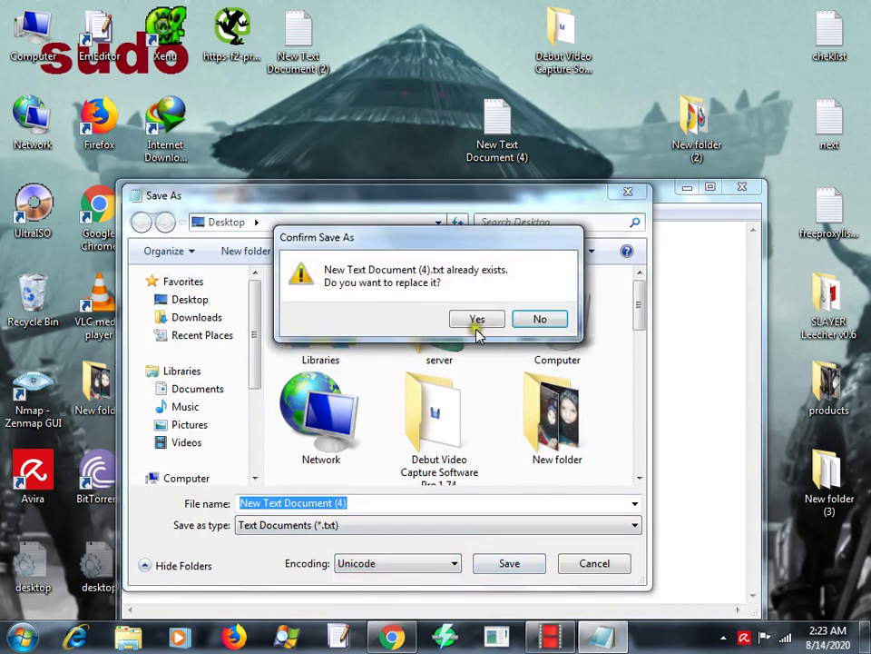
click(479, 320)
click(742, 187)
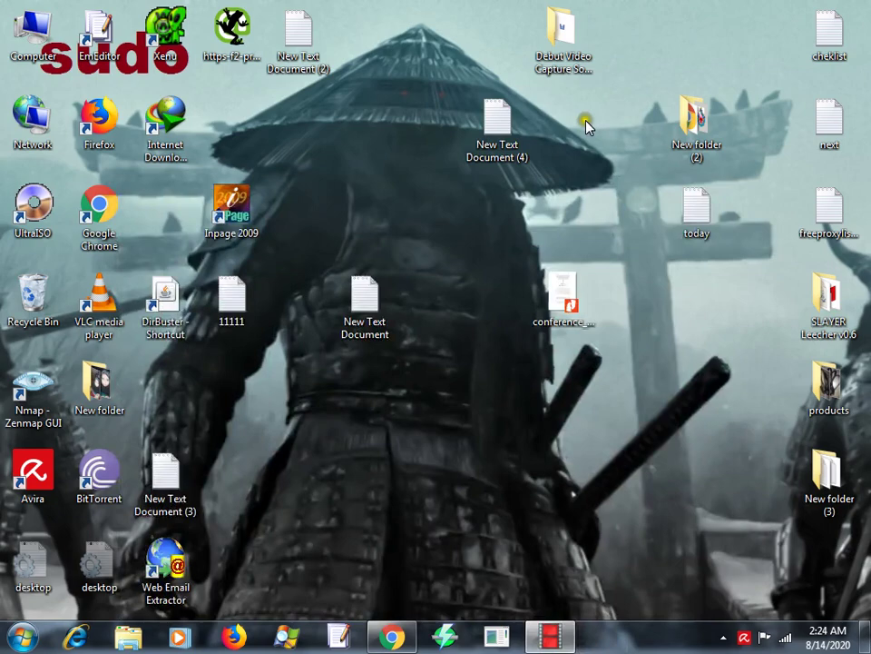
Step: Reopen New Text Document (4) in Notepad, paste the Arabic text, and save it
right_click(501, 124)
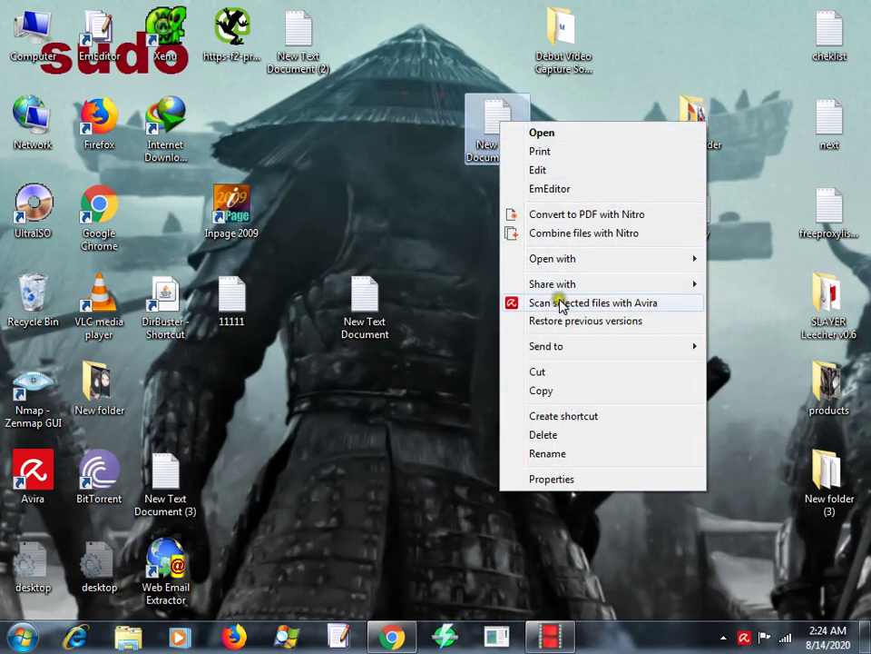
mouse_move(529, 260)
click(403, 306)
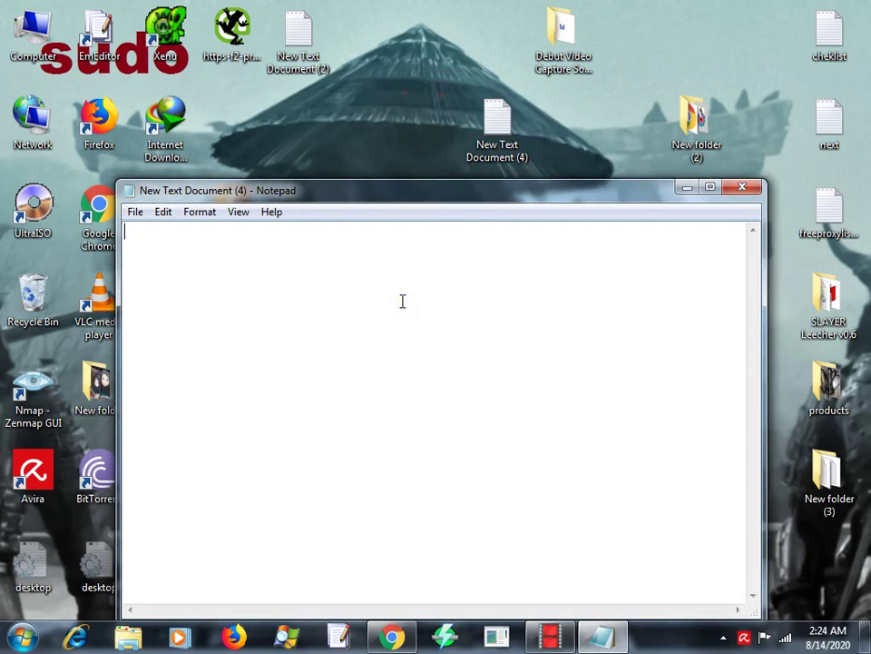
key(ctrl+v)
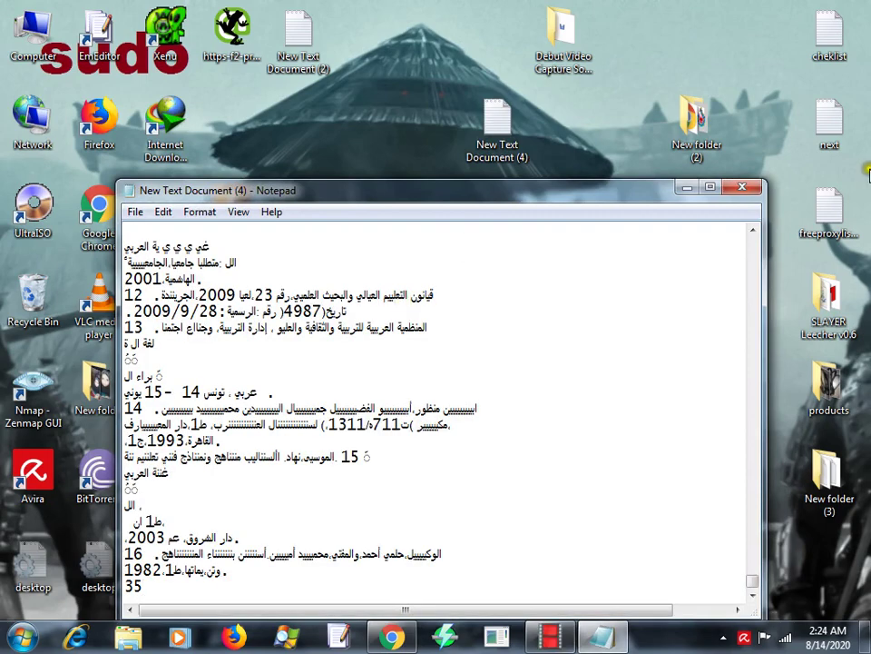
click(742, 187)
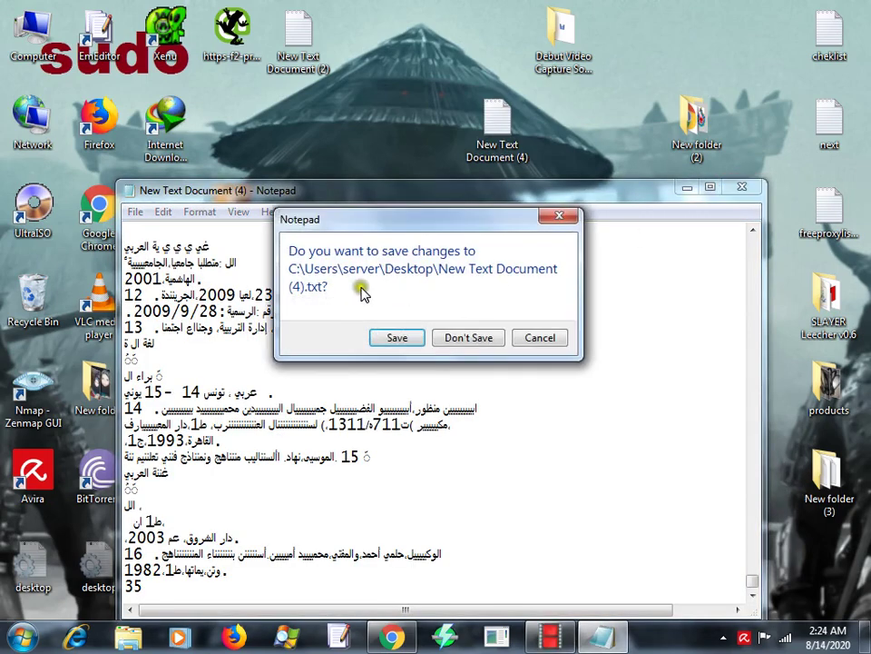
click(393, 337)
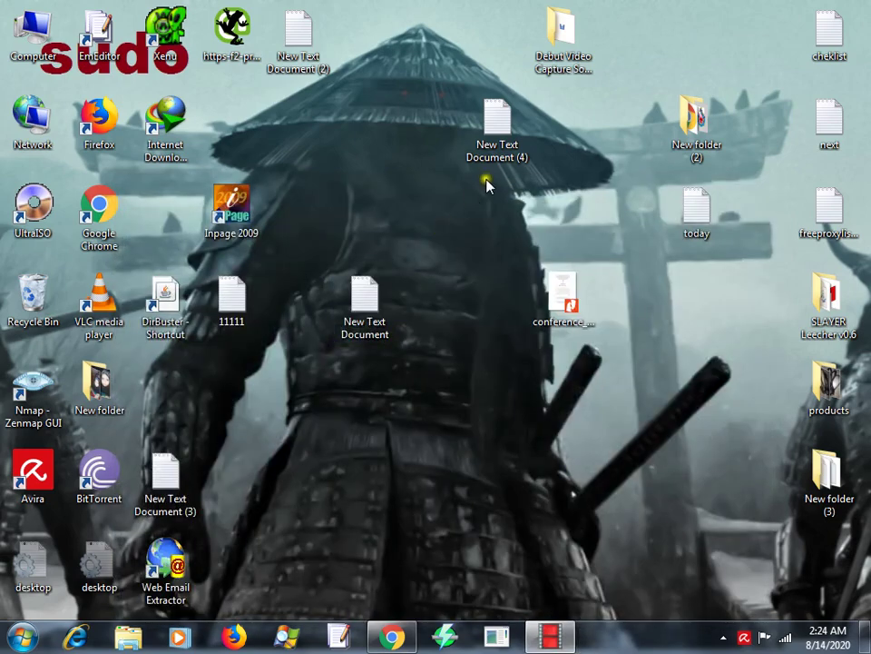
Step: Drag New Text Document (4).txt from the desktop into Chrome to display its Arabic text
drag(494, 132, 370, 345)
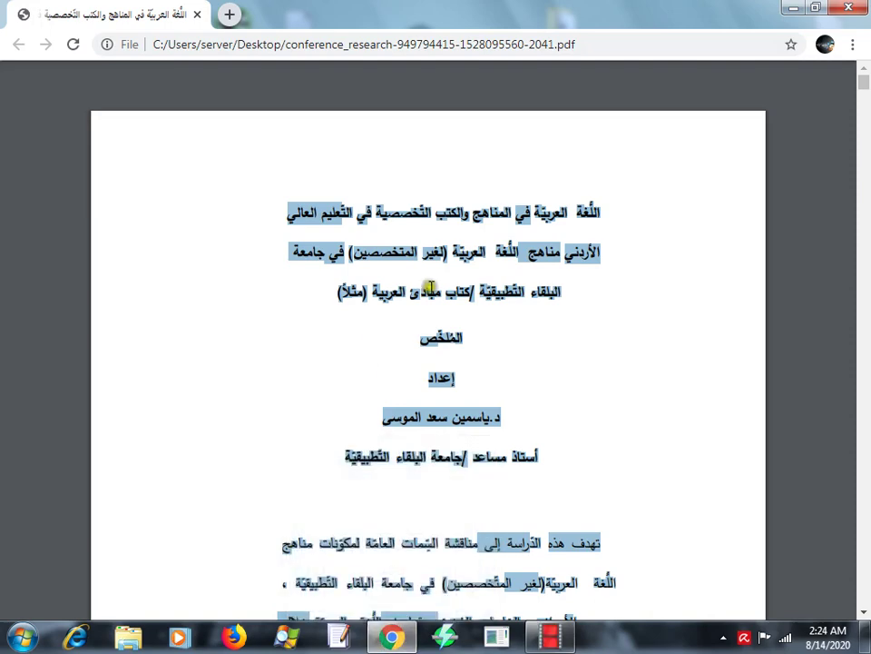
key(super+d)
drag(495, 134, 392, 637)
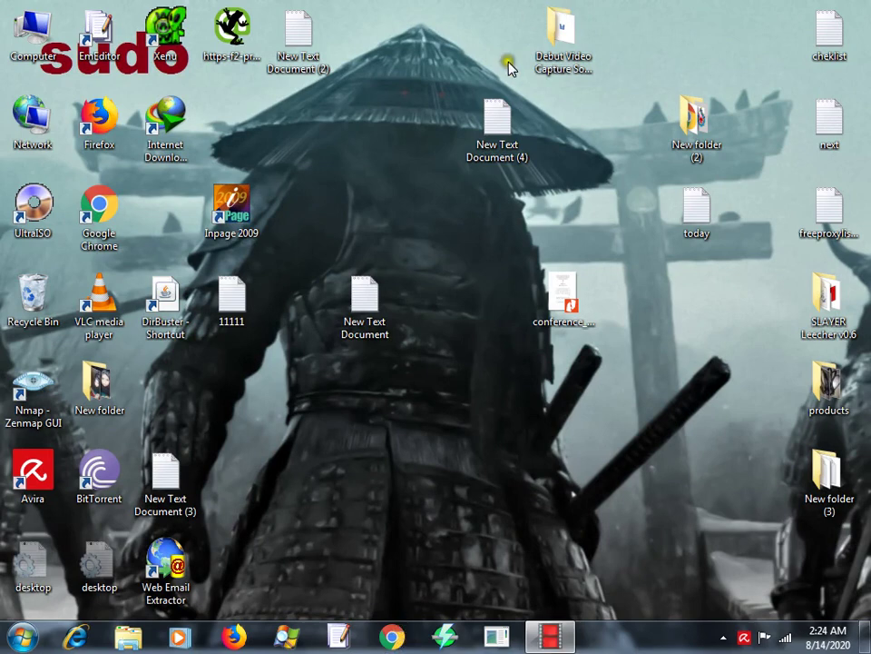
drag(499, 127, 390, 638)
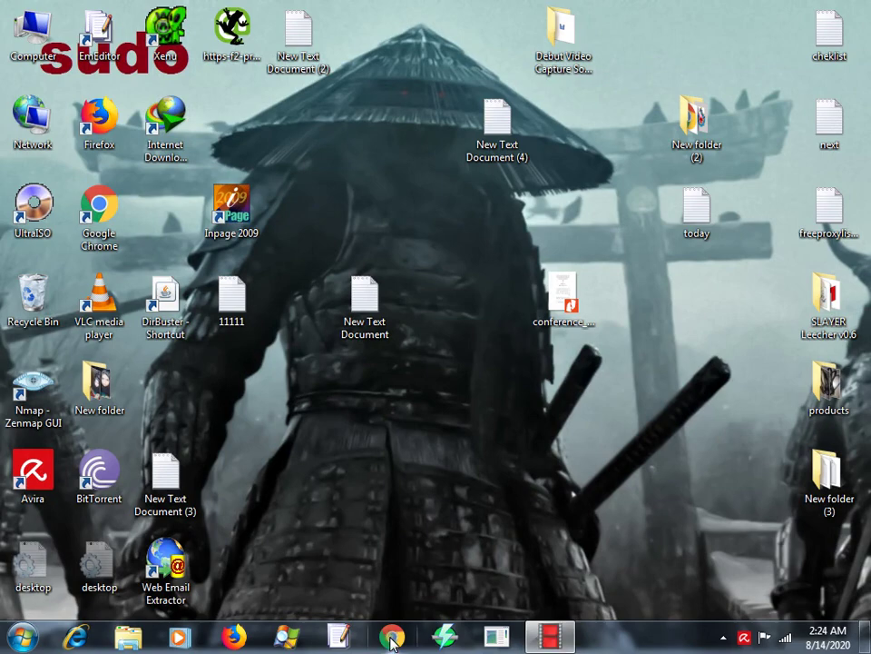
click(390, 638)
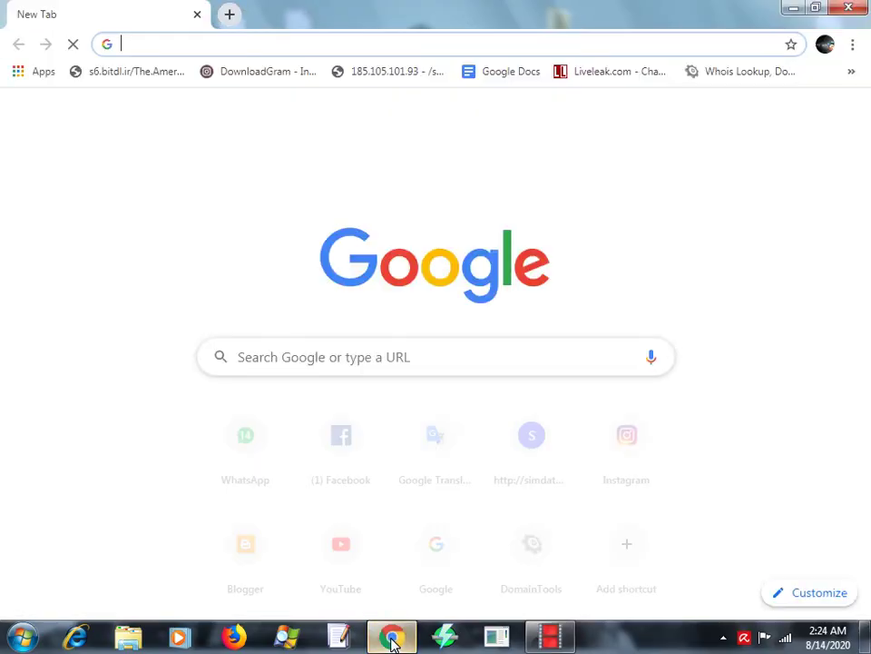
click(393, 641)
drag(497, 123, 402, 635)
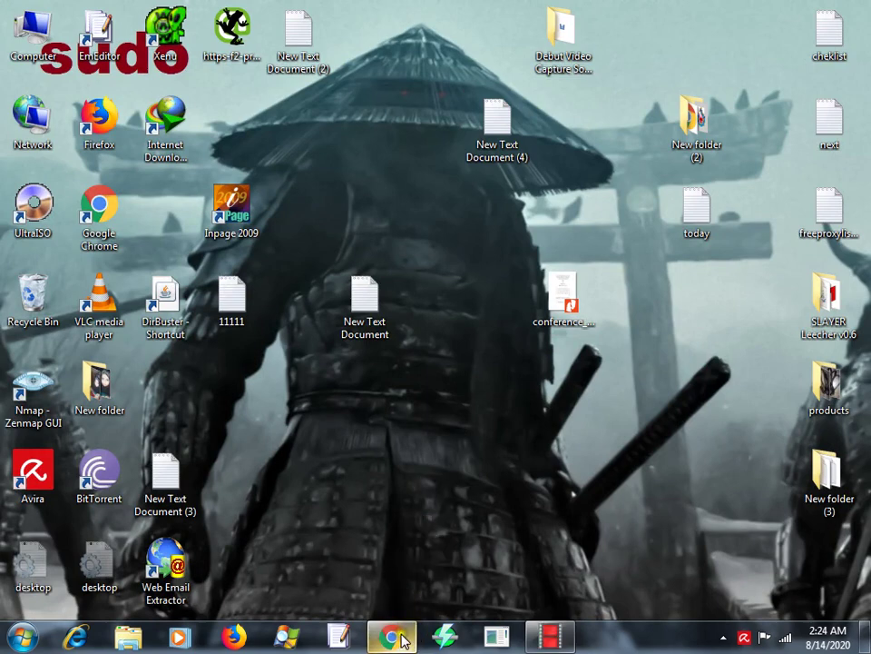
mouse_move(397, 641)
drag(500, 120, 414, 294)
click(416, 290)
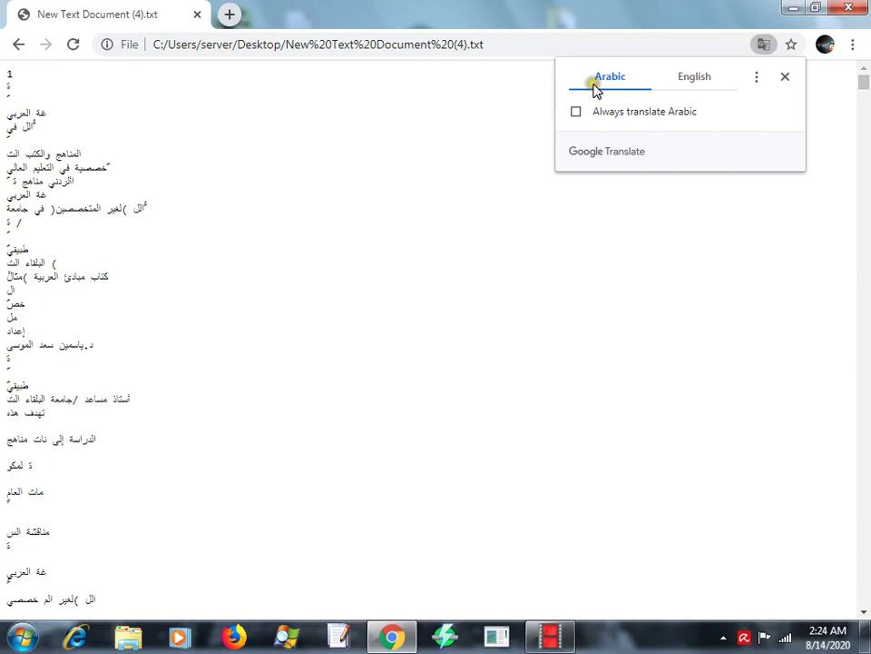
Step: Translate the page into English, retrying once, then dismiss the translate popup
click(690, 80)
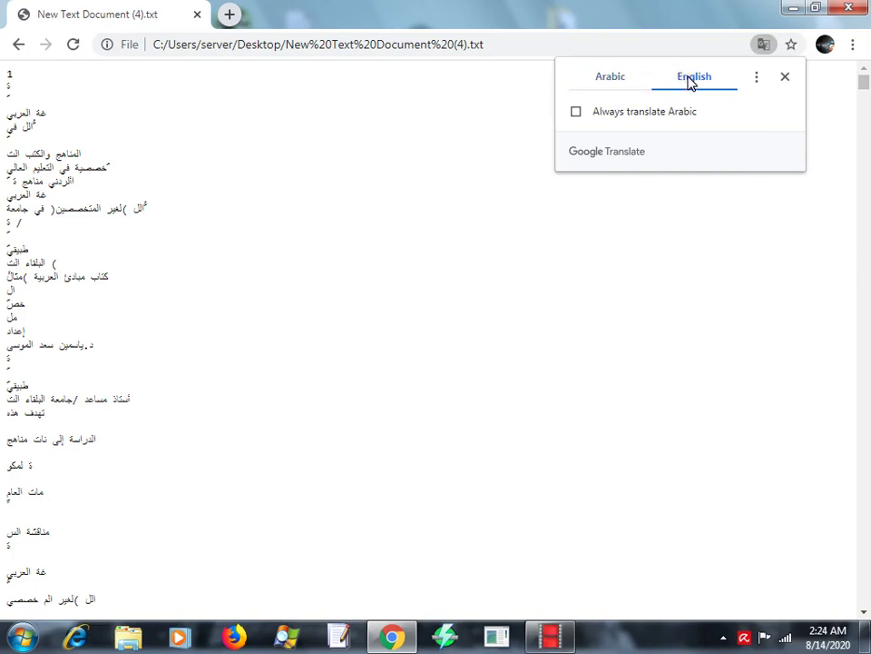
click(690, 81)
click(627, 100)
click(662, 127)
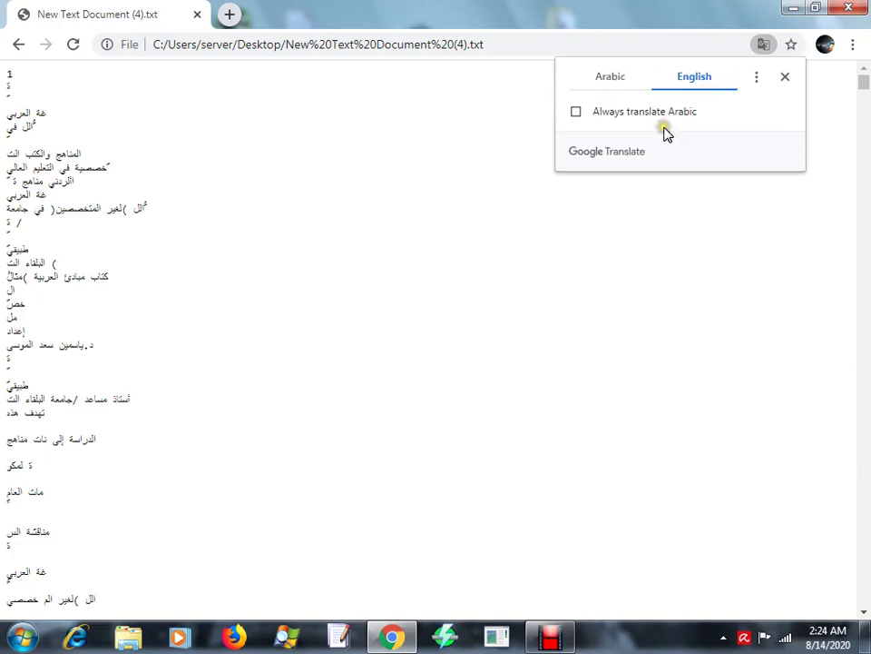
click(490, 109)
scroll(506, 113, down, 10)
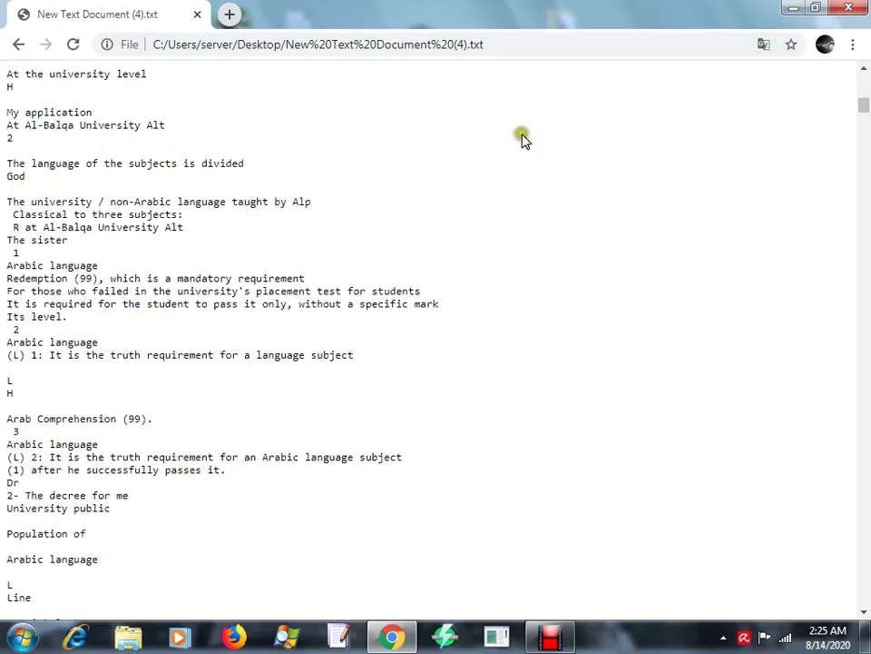
scroll(524, 136, down, 8)
scroll(490, 204, down, 20)
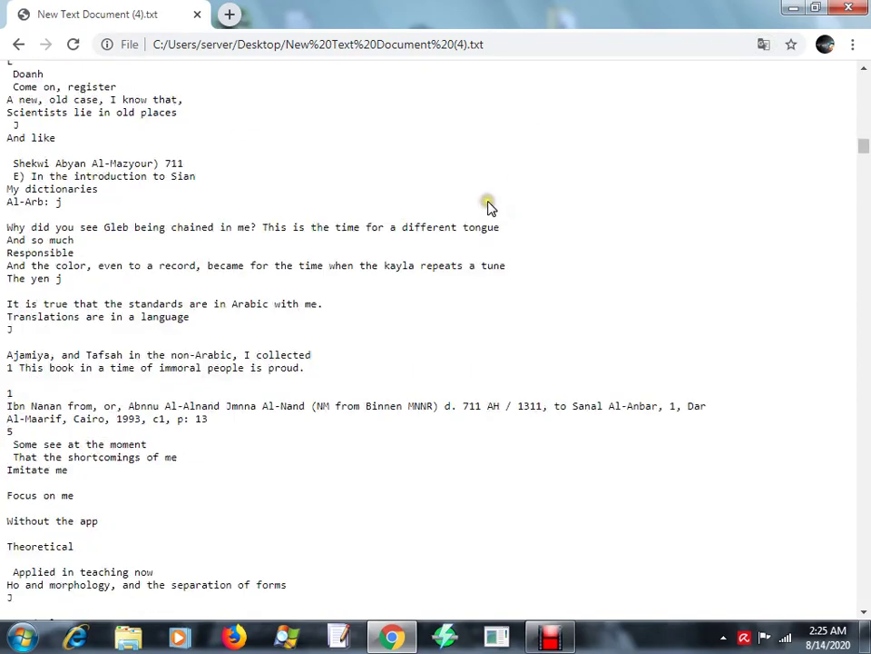
scroll(490, 210, down, 10)
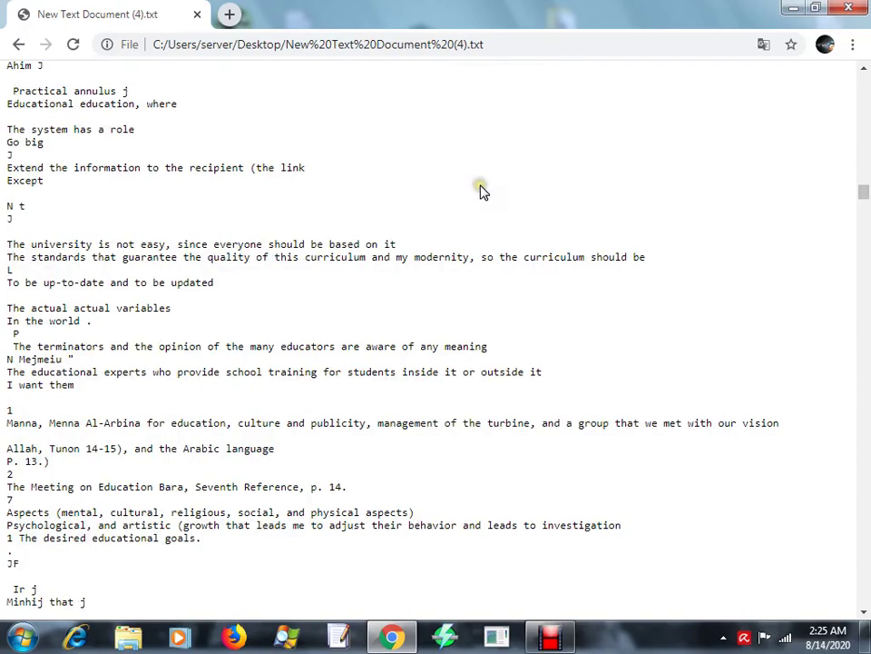
scroll(483, 207, down, 20)
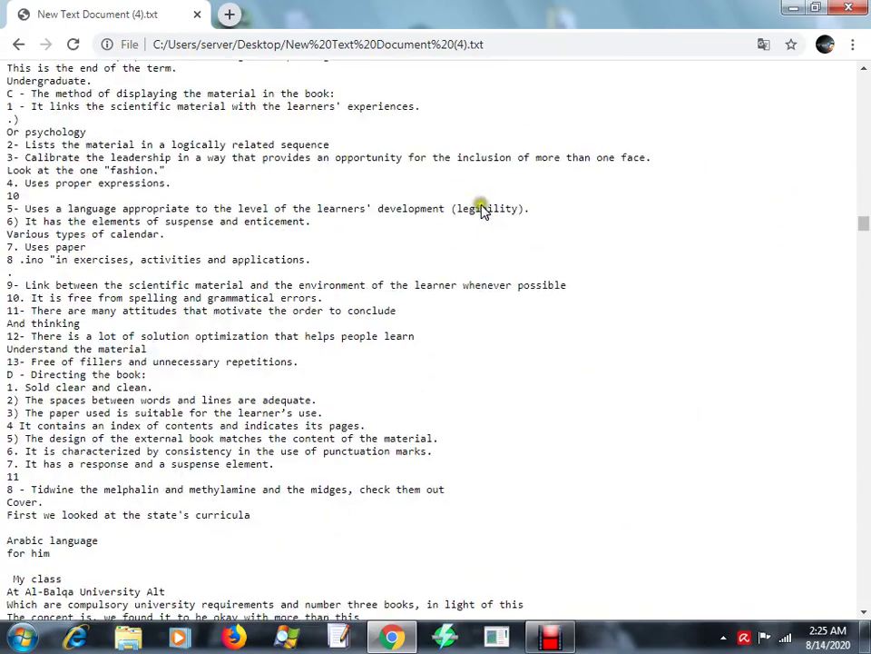
scroll(484, 215, down, 20)
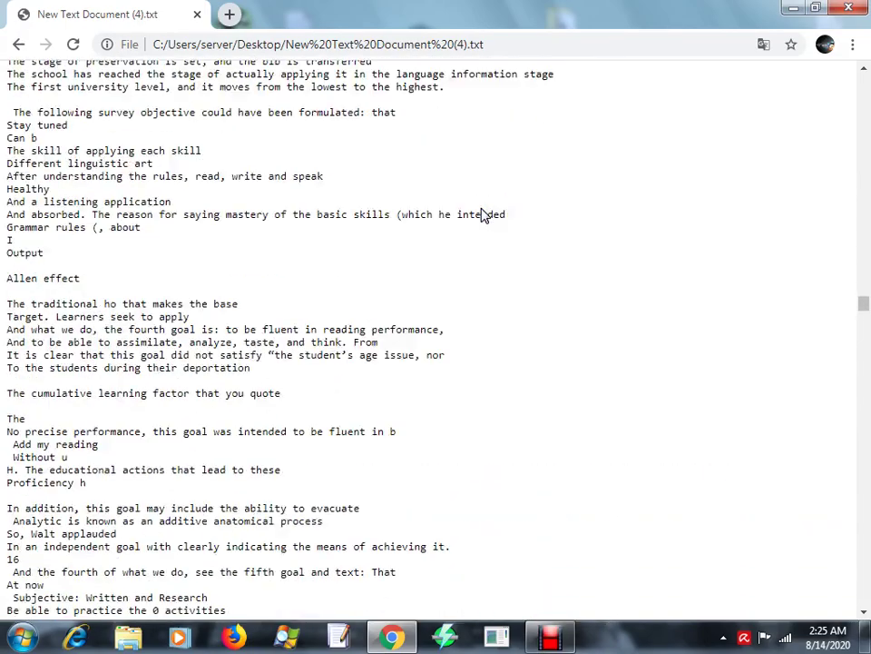
scroll(484, 215, down, 20)
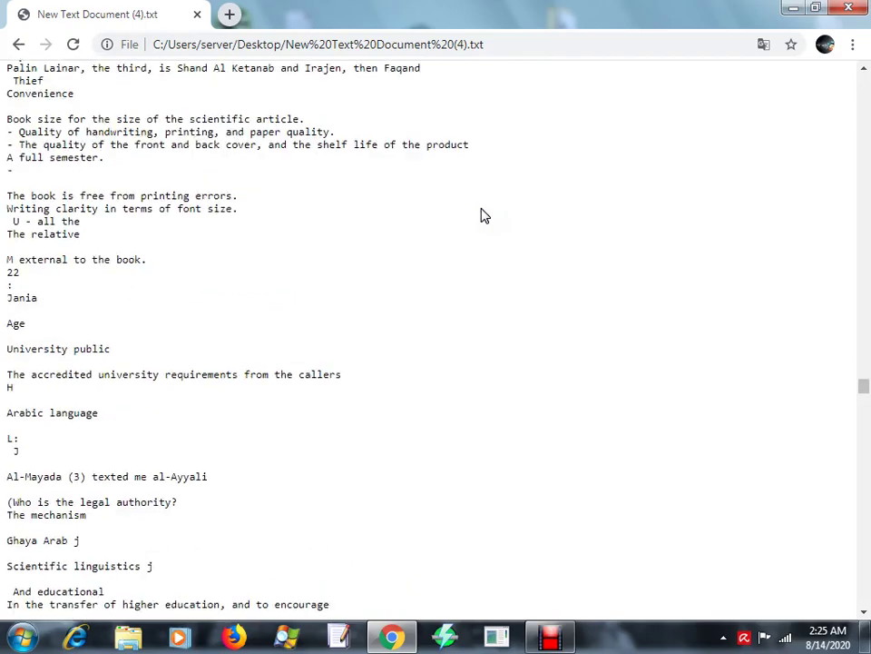
scroll(484, 215, down, 20)
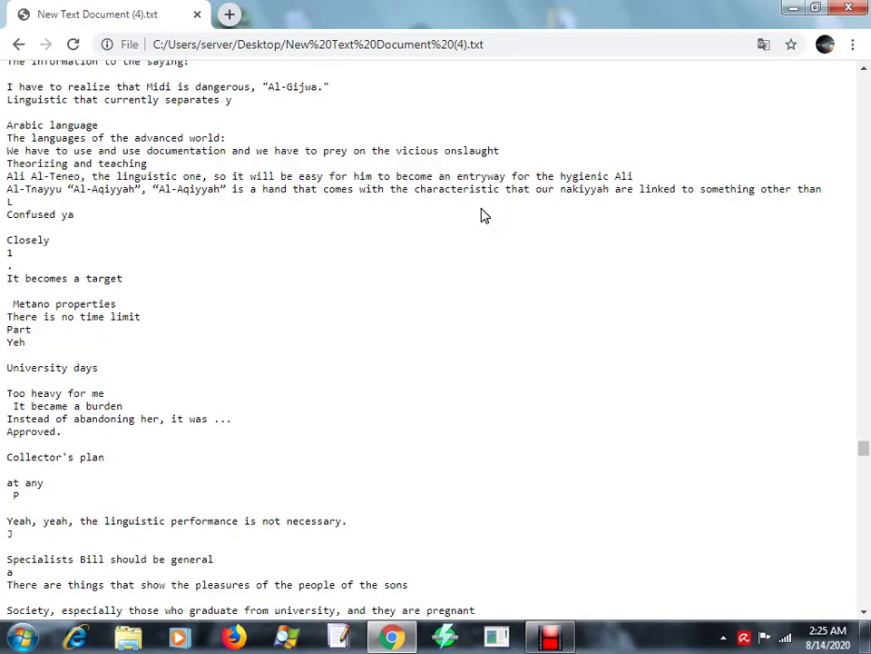
scroll(484, 215, down, 20)
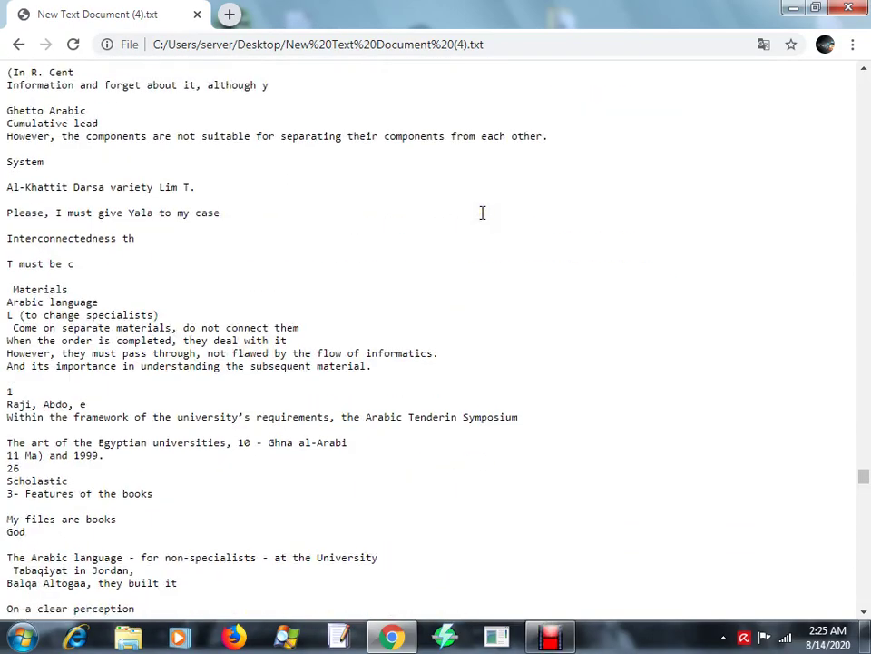
scroll(483, 215, down, 20)
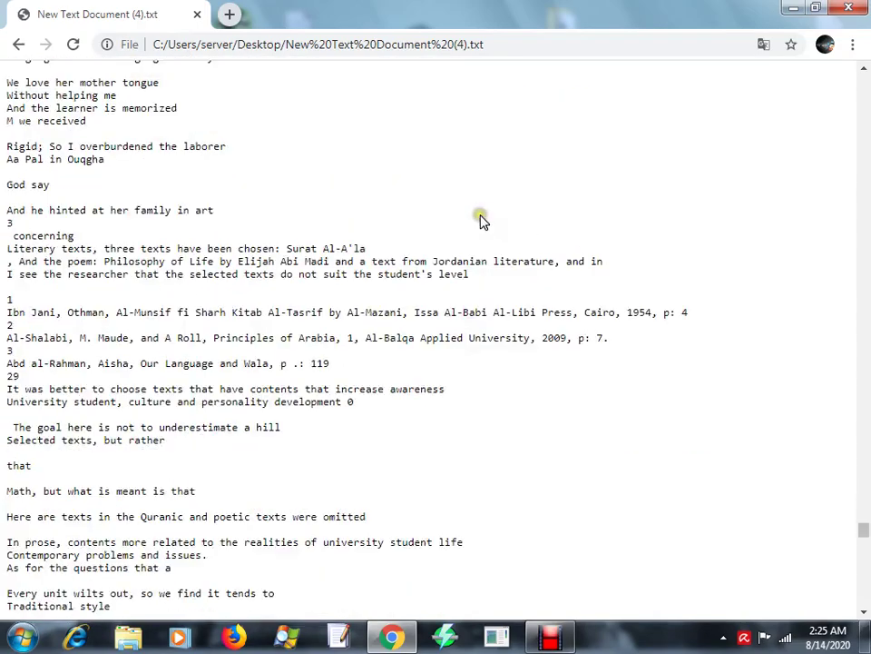
scroll(482, 221, down, 20)
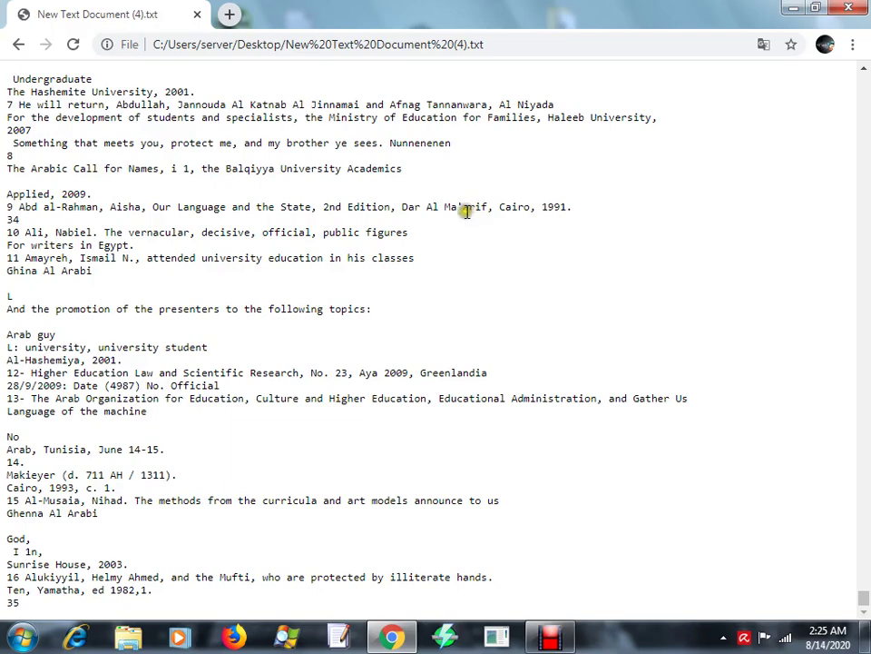
scroll(449, 220, up, 20)
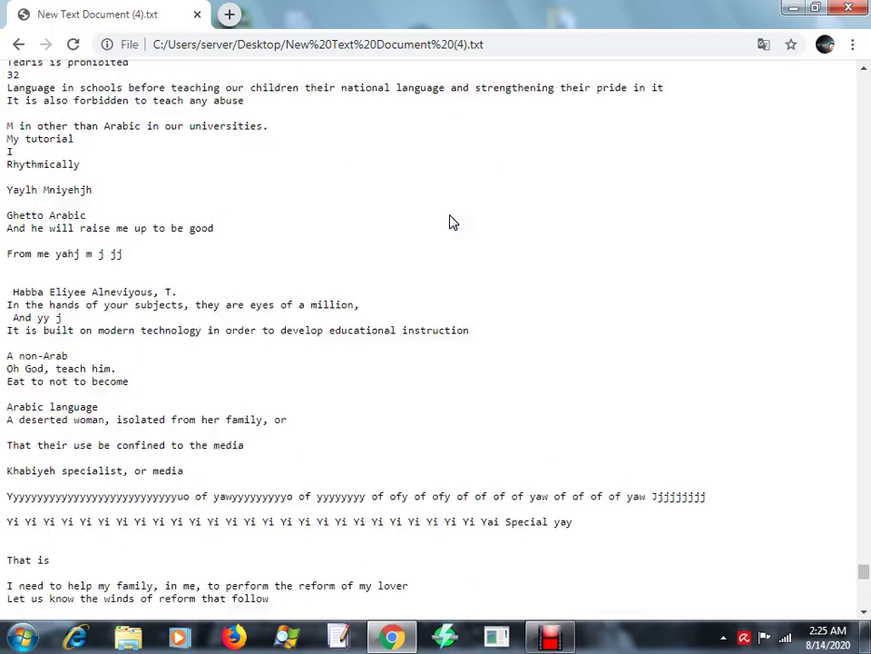
scroll(449, 220, up, 20)
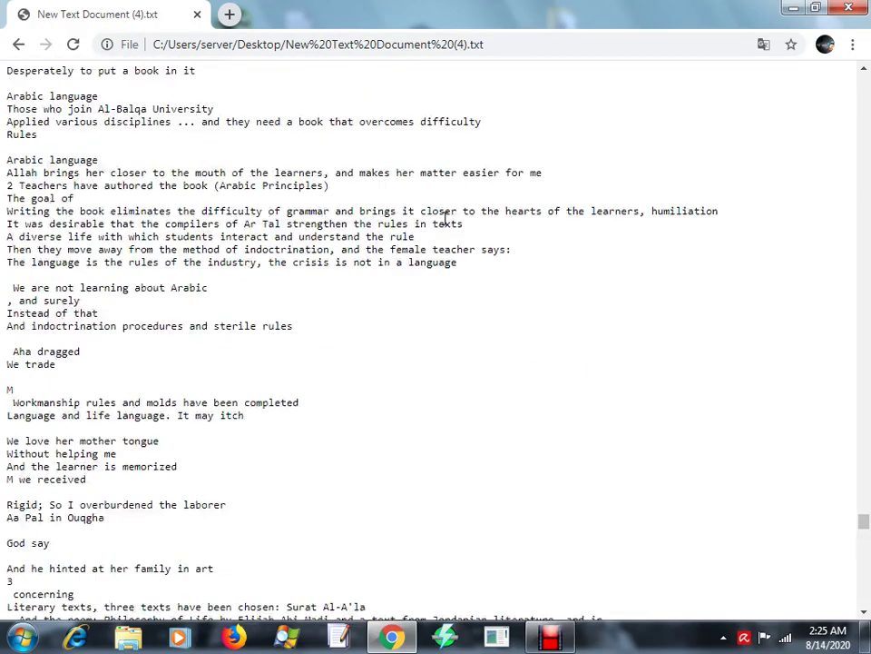
scroll(445, 223, down, 20)
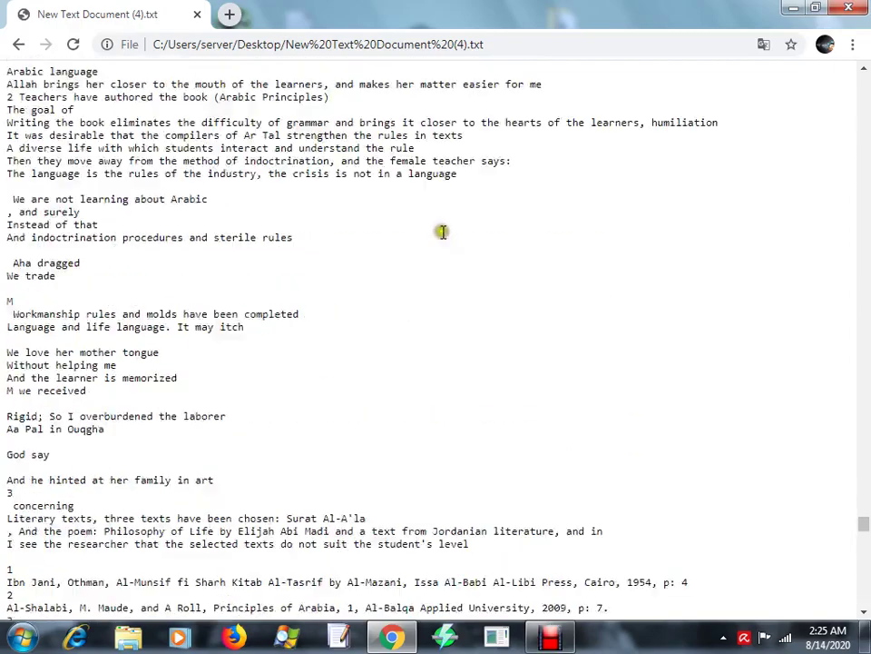
scroll(445, 241, down, 20)
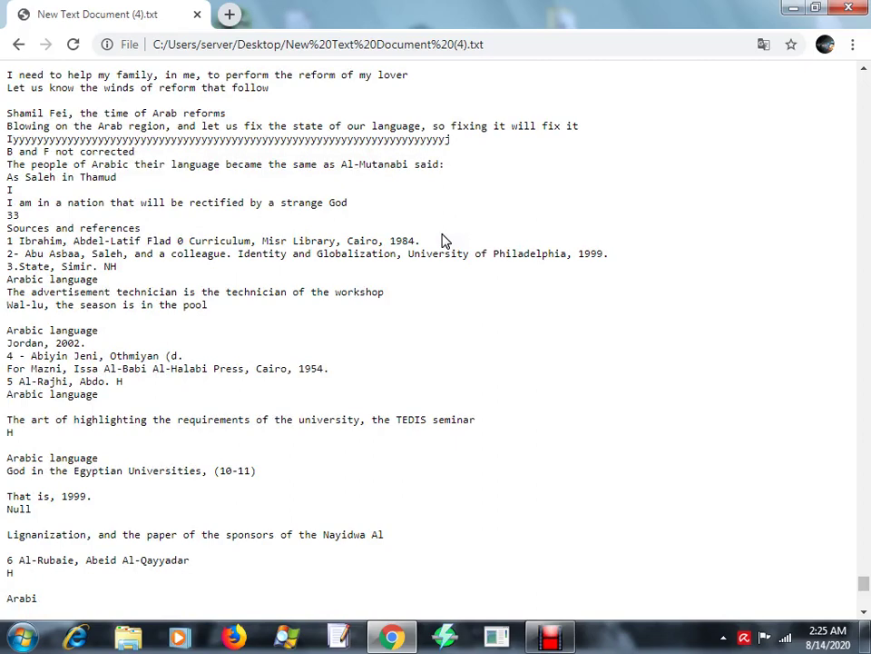
scroll(445, 241, down, 7)
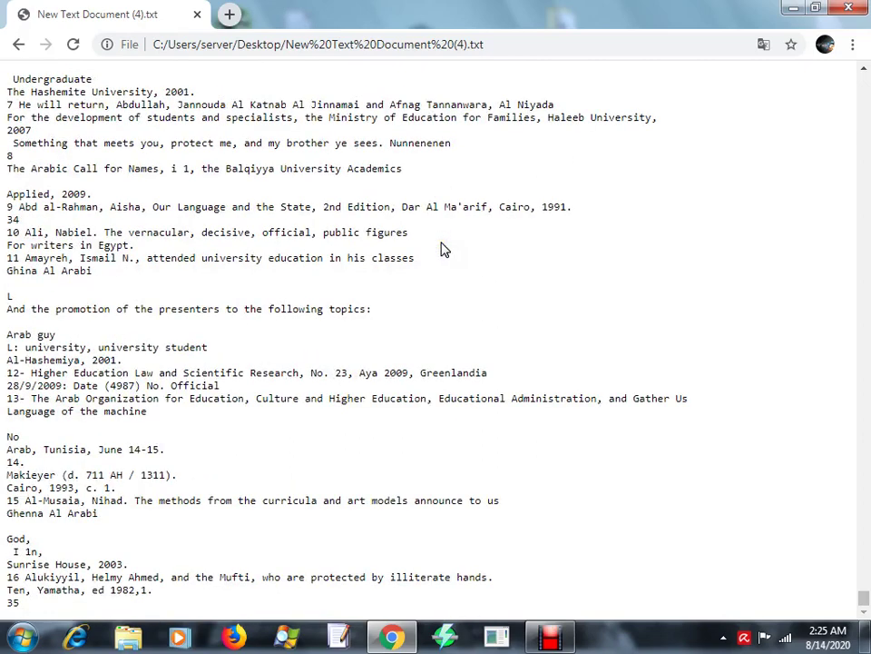